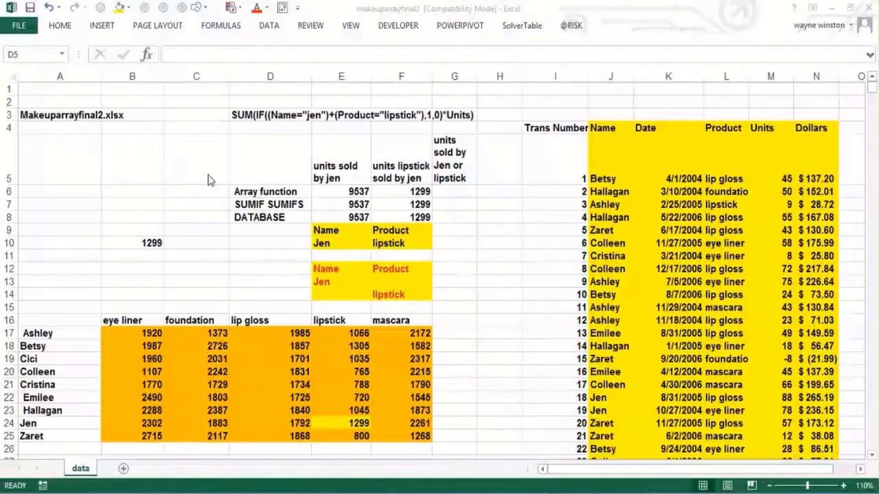
# Examine the transaction records and the empty cells for units sold under the either-name-or-lipstick condition
pyautogui.click(196, 204)
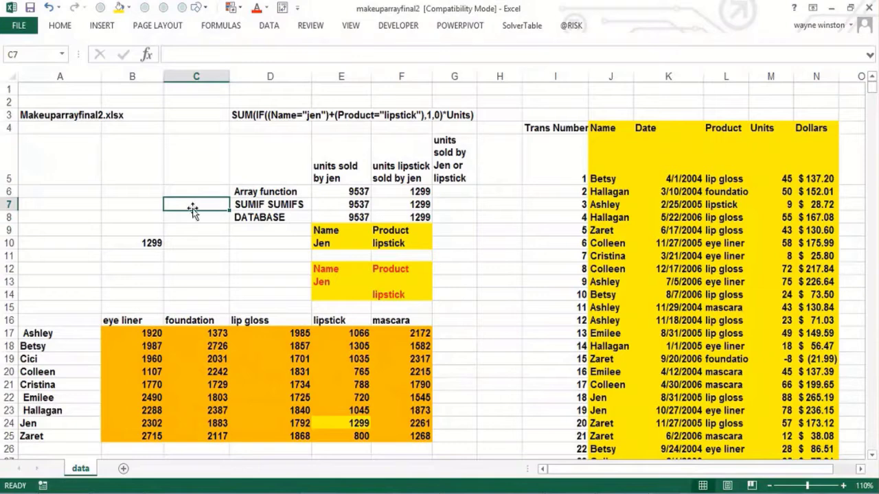
pyautogui.click(51, 132)
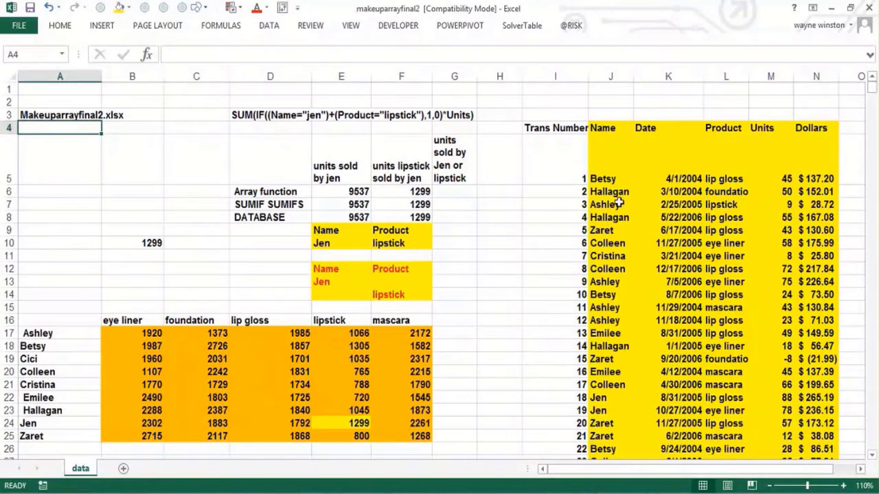
pyautogui.click(621, 204)
pyautogui.click(672, 216)
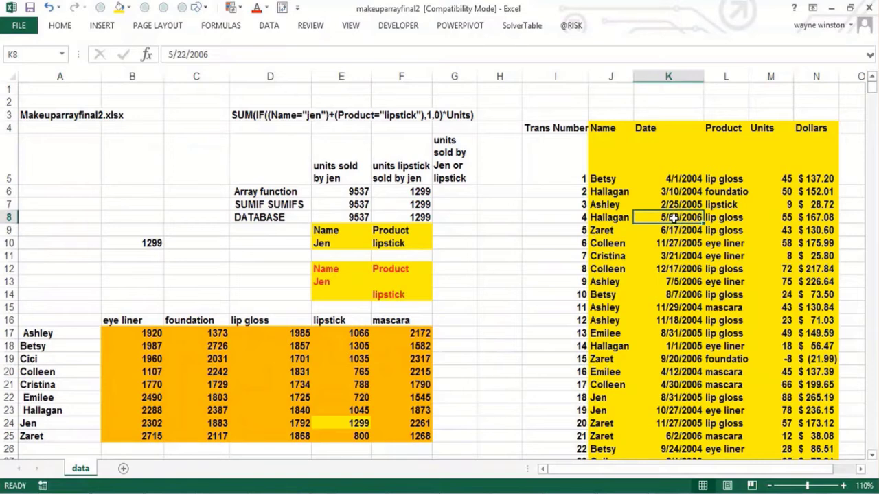
pyautogui.click(453, 157)
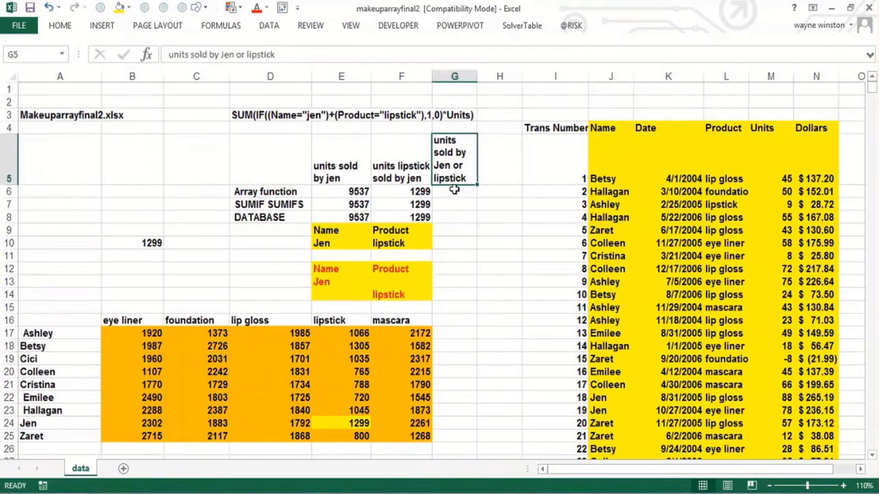
pyautogui.click(454, 190)
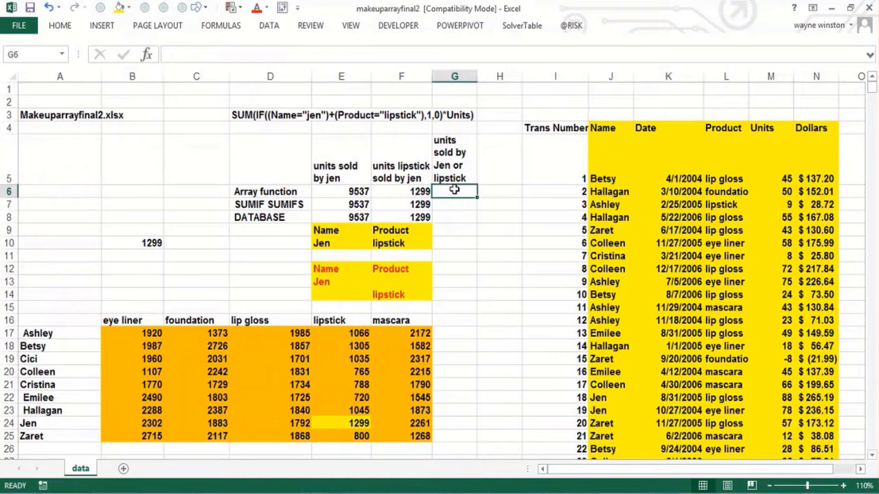
pyautogui.press('Right')
pyautogui.press('Right')
pyautogui.press('Right')
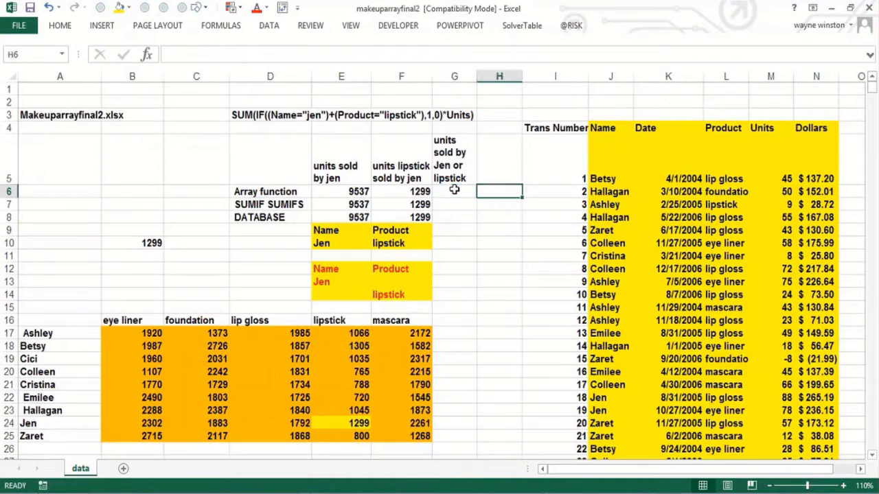
pyautogui.press('Down')
pyautogui.press('Down')
pyautogui.press('Down')
pyautogui.press('Down')
pyautogui.press('Down')
pyautogui.press('Down')
pyautogui.press('Down')
pyautogui.press('Down')
pyautogui.press('Down')
pyautogui.press('Down')
pyautogui.press('Down')
pyautogui.press('Down')
pyautogui.press('Down')
pyautogui.press('Down')
pyautogui.press('Down')
pyautogui.press('Down')
pyautogui.press('Down')
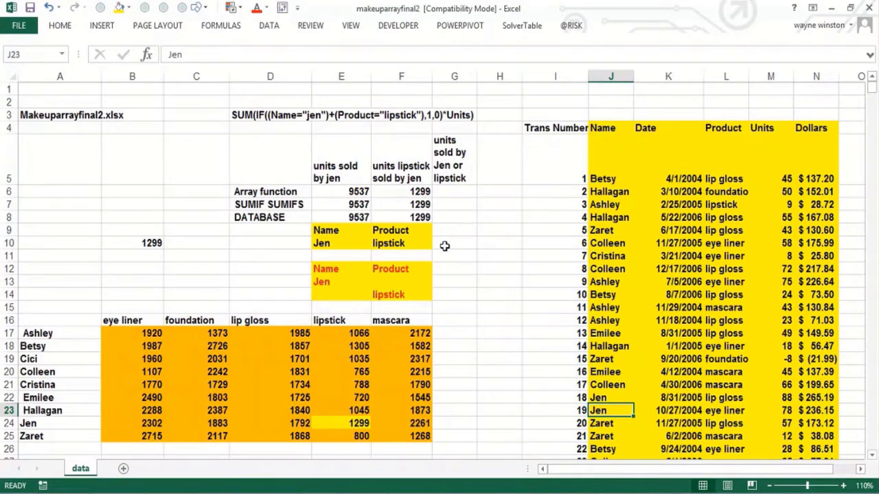
# Enter =DSUM(data,4,E12:F14) in G8 to sum units meeting either the name or the lipstick criterion
pyautogui.click(349, 280)
pyautogui.click(386, 291)
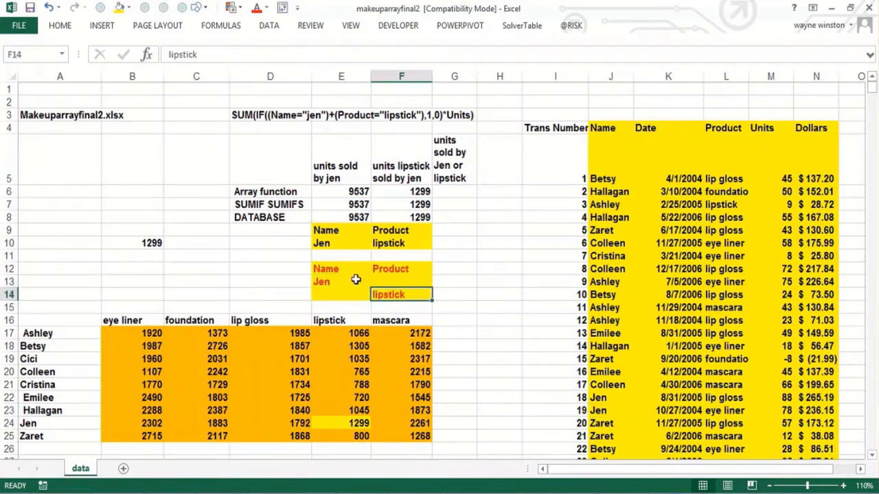
pyautogui.click(355, 280)
pyautogui.click(392, 295)
pyautogui.click(454, 217)
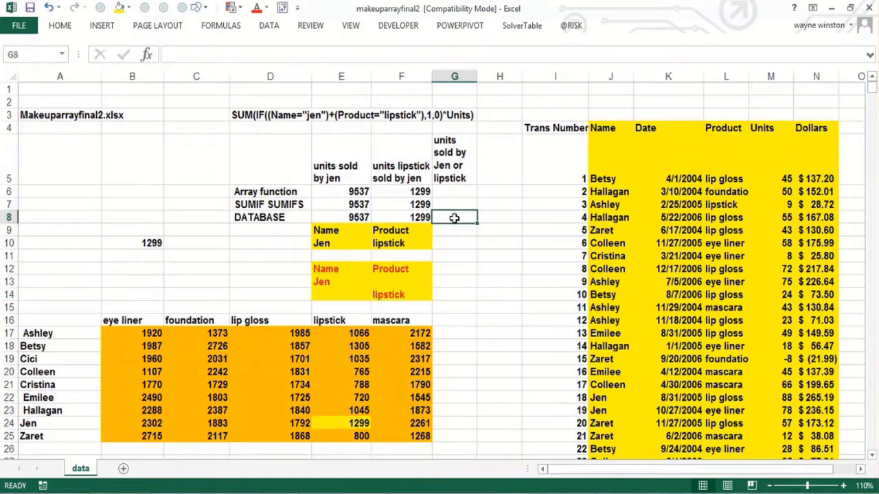
pyautogui.write('=dsum')
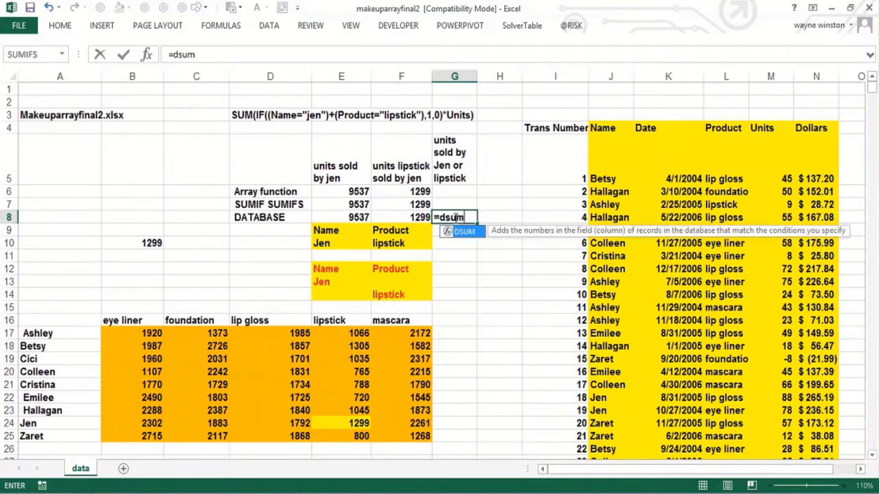
pyautogui.write('(data,')
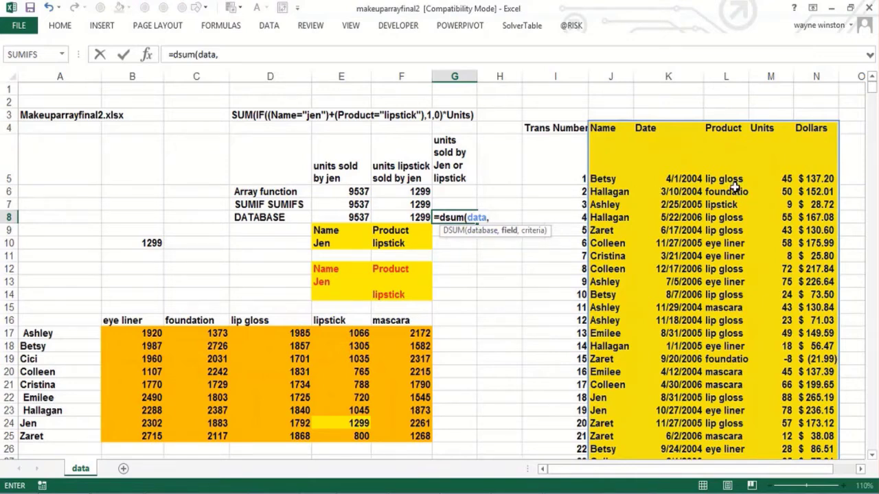
pyautogui.write('4,')
pyautogui.click(359, 274)
pyautogui.moveTo(359, 274); pyautogui.dragTo(395, 293)
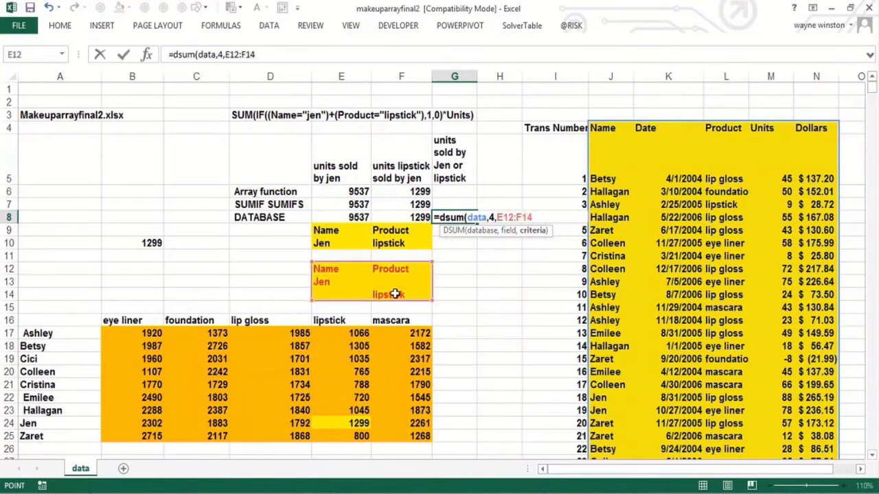
pyautogui.write(')')
pyautogui.press('Return')
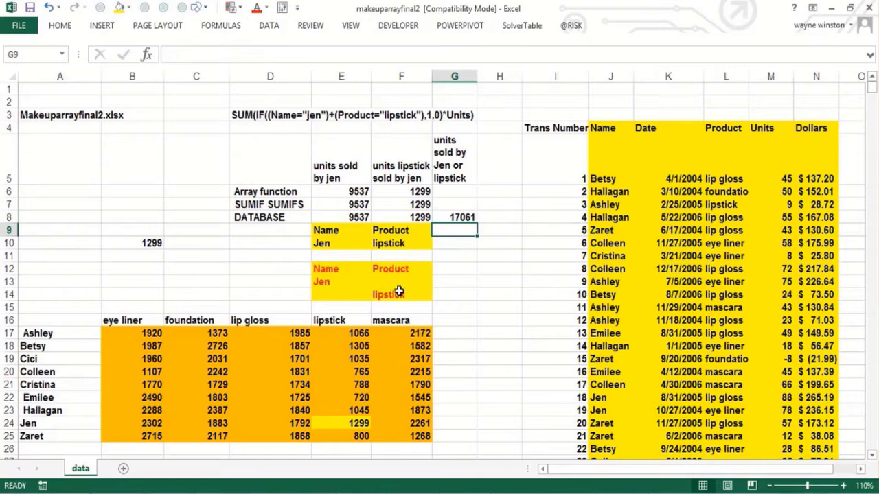
# Review the DSUM formula in G8 and the written-out SUM(IF()) formula text in D3
pyautogui.click(452, 218)
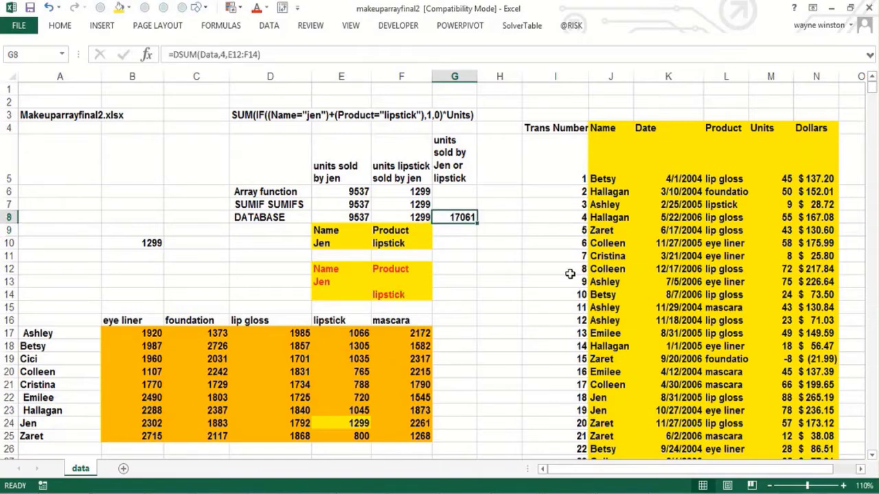
pyautogui.click(632, 317)
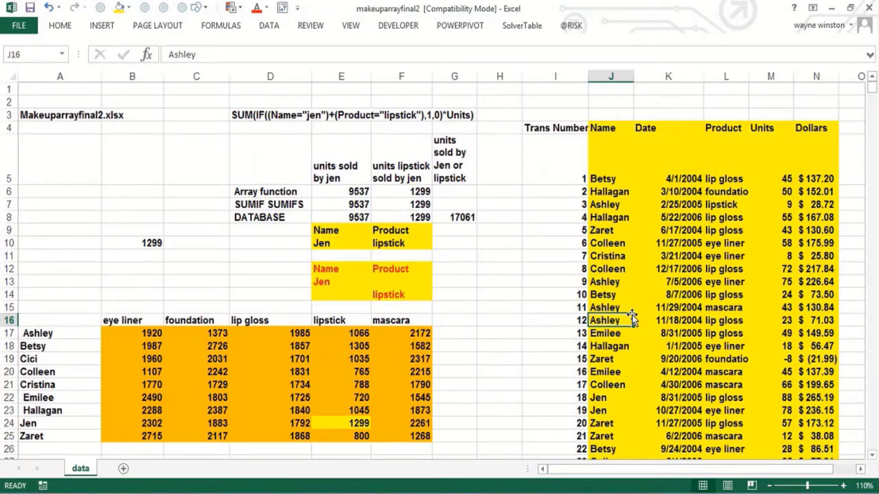
pyautogui.click(276, 131)
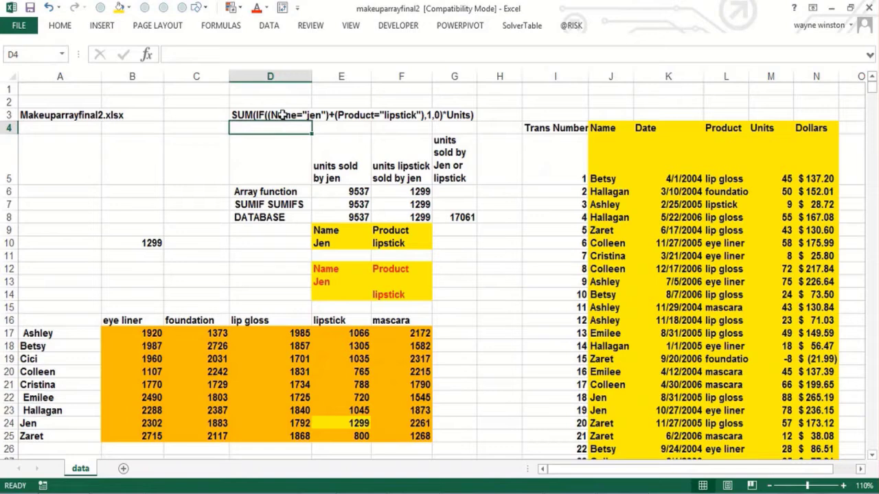
pyautogui.click(281, 115)
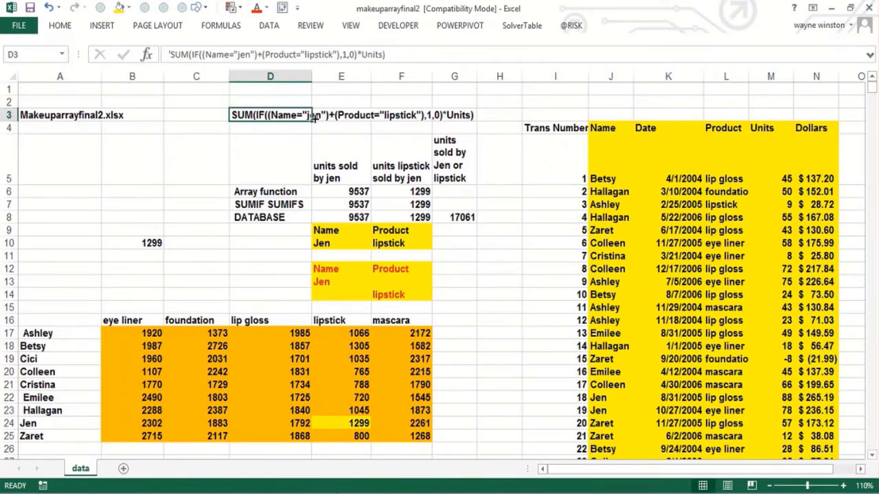
pyautogui.click(280, 135)
pyautogui.click(283, 127)
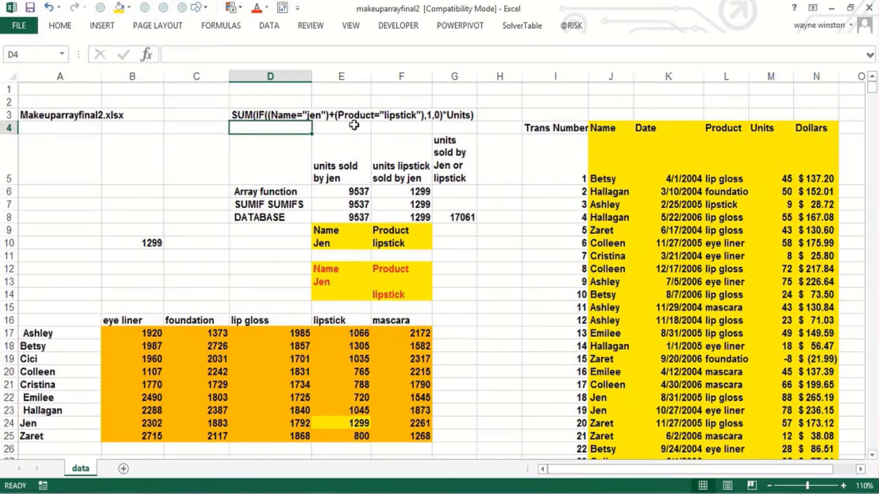
# Add the note 'at least one "1" added up yields 1 with the IF' in cell E1
pyautogui.click(358, 90)
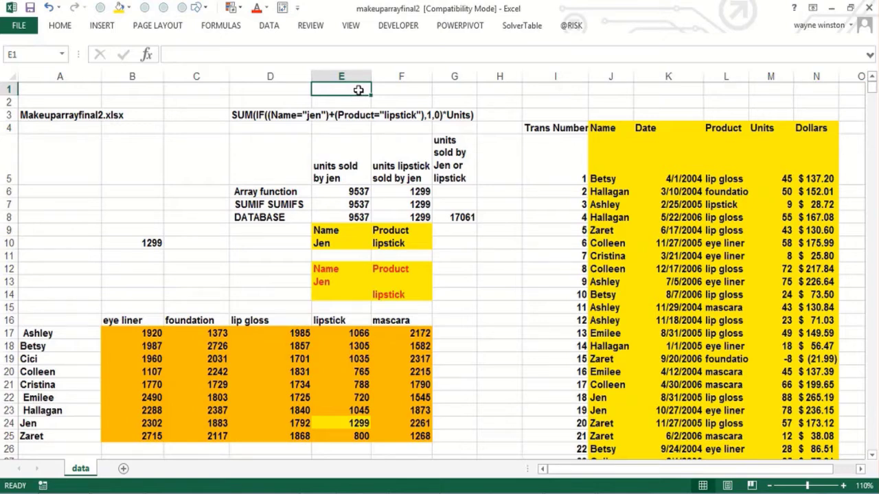
pyautogui.write('at le')
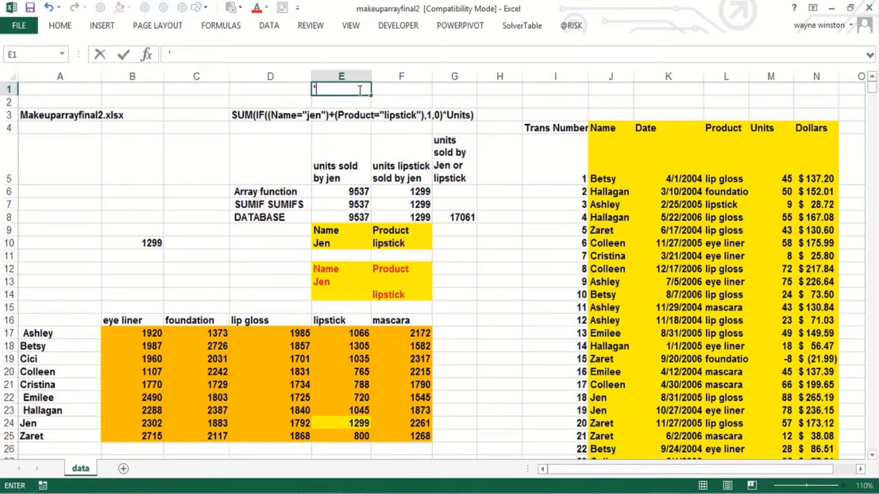
pyautogui.write('ast')
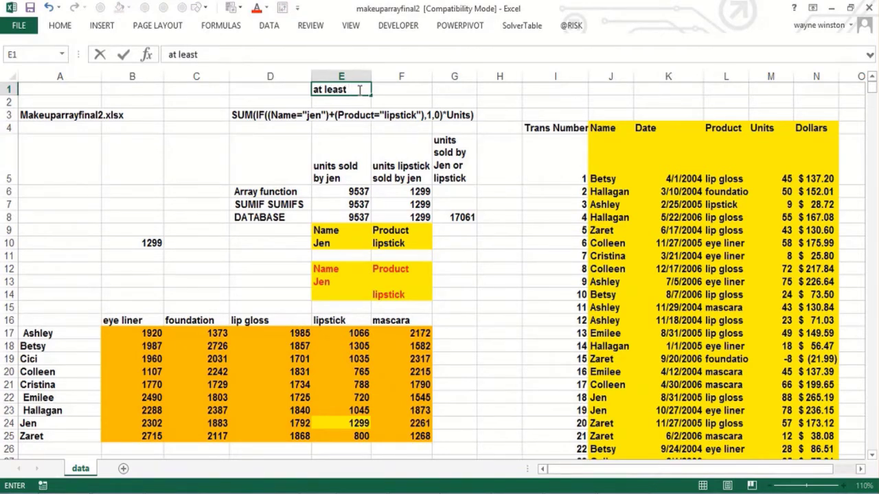
pyautogui.write(' one "1" added up ')
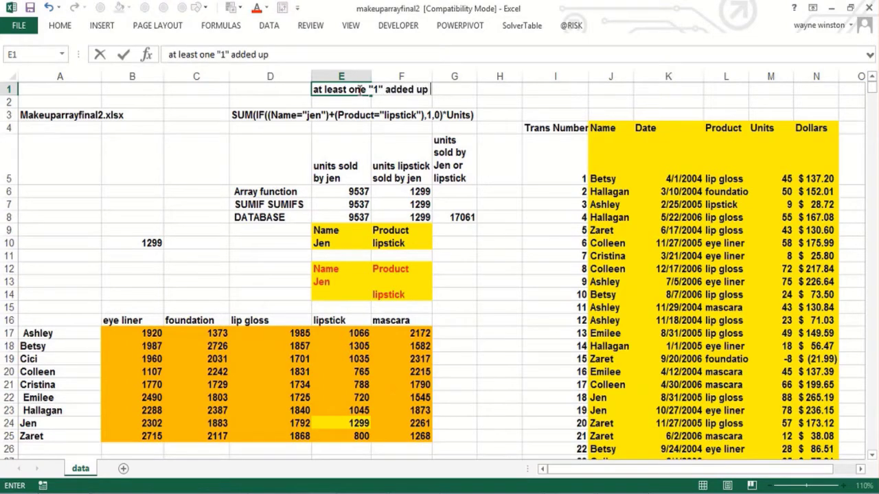
pyautogui.write('yields 1')
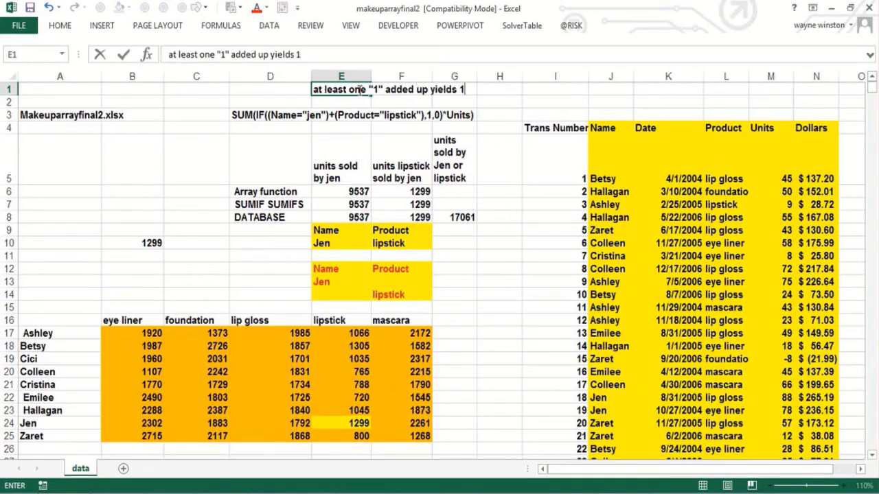
pyautogui.write(' with the l')
pyautogui.write('F')
pyautogui.press('Return')
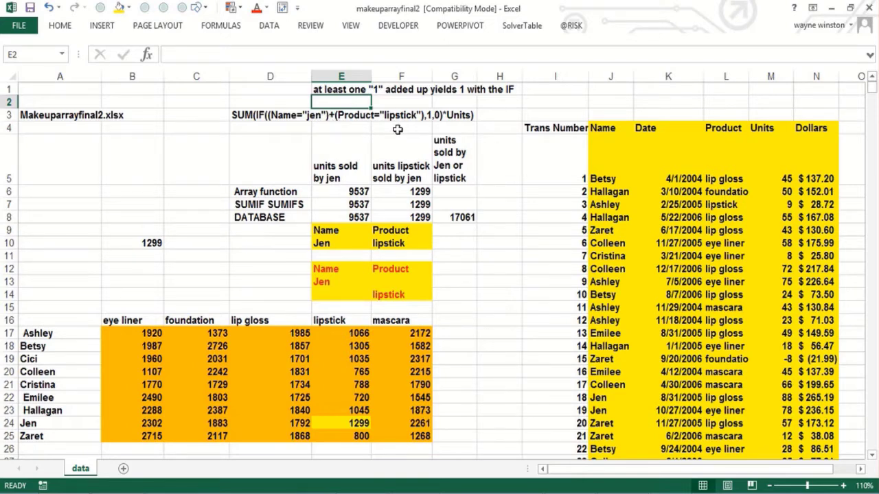
# Copy the SUM(IF()) formula text from D3 into G6 as an array formula and compare it with the DSUM in G8
pyautogui.click(260, 116)
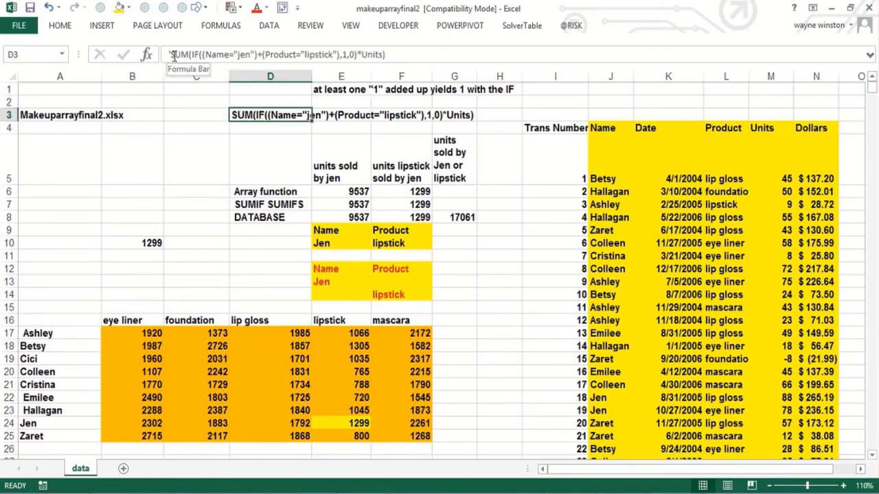
pyautogui.moveTo(173, 55); pyautogui.dragTo(316, 70)
pyautogui.hotkey('ctrl', 'c')
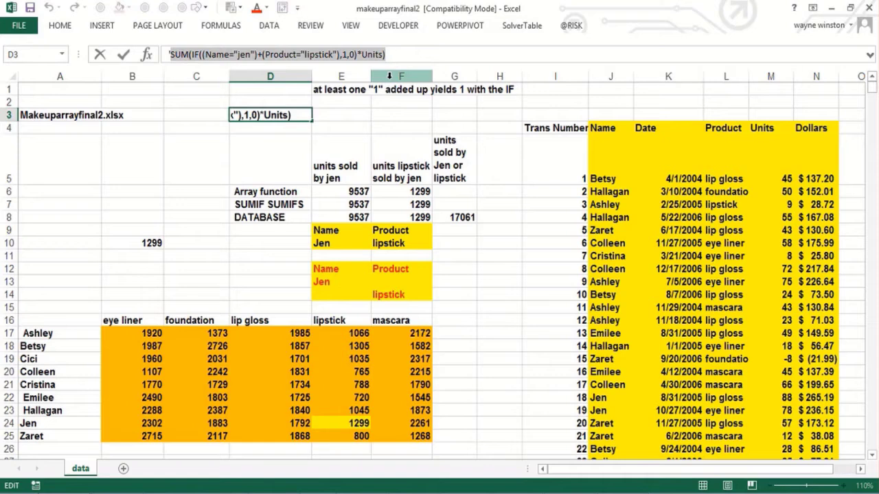
pyautogui.press('Escape')
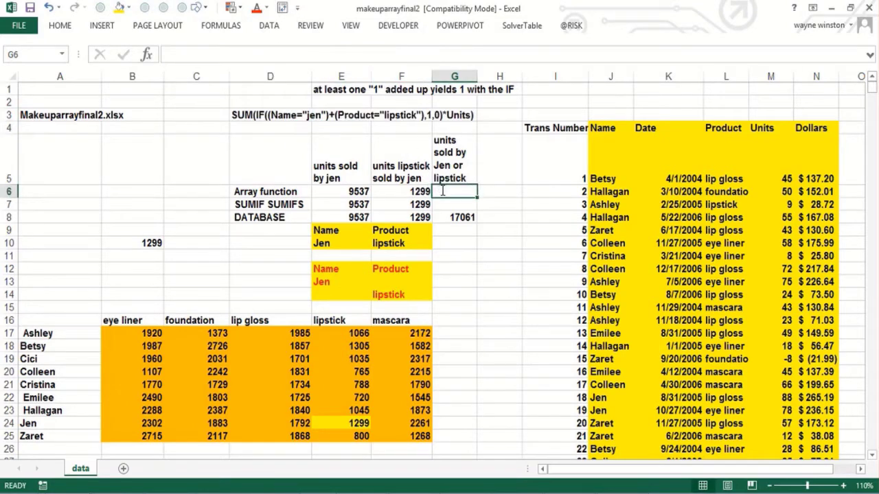
pyautogui.write('=')
pyautogui.hotkey('ctrl', 'v')
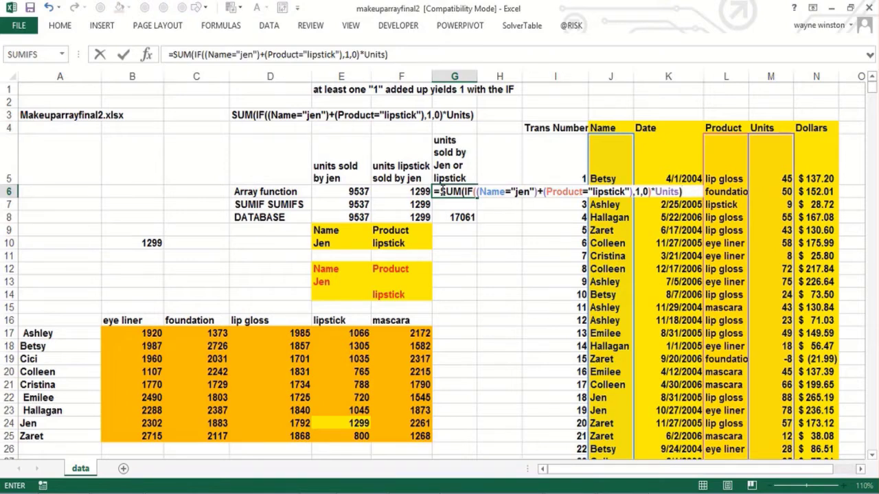
pyautogui.hotkey('ctrl', 'shift', 'Return')
pyautogui.doubleClick(441, 191)
pyautogui.hotkey('ctrl', 'shift', 'Return')
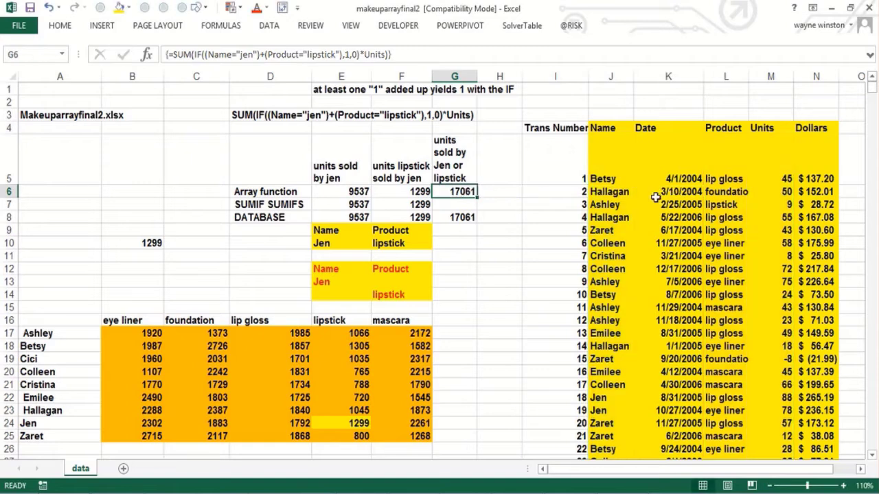
pyautogui.click(457, 218)
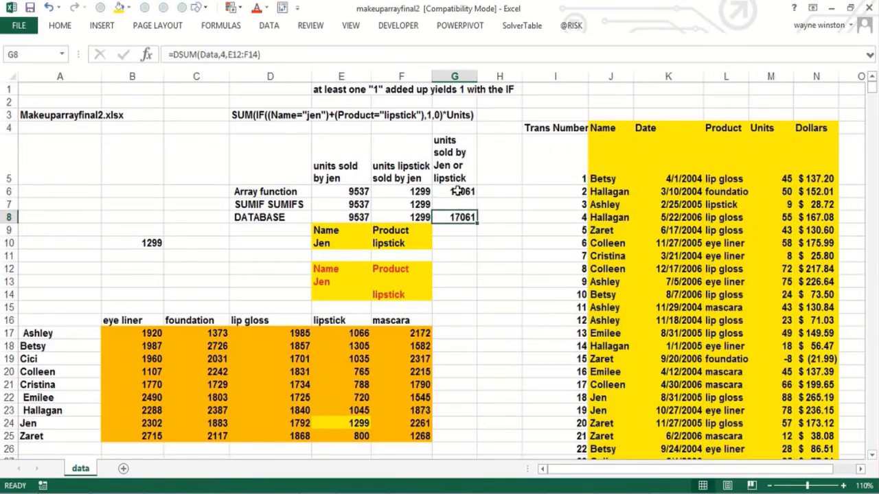
pyautogui.click(459, 192)
pyautogui.click(452, 217)
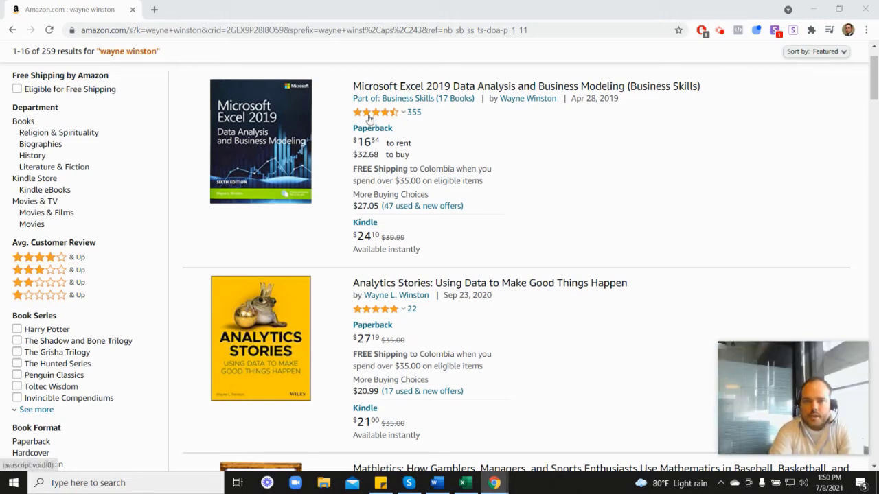
# Browse the Amazon search results for the author's books, including Marketing Analytics and Mathletics
pyautogui.moveTo(376, 119)
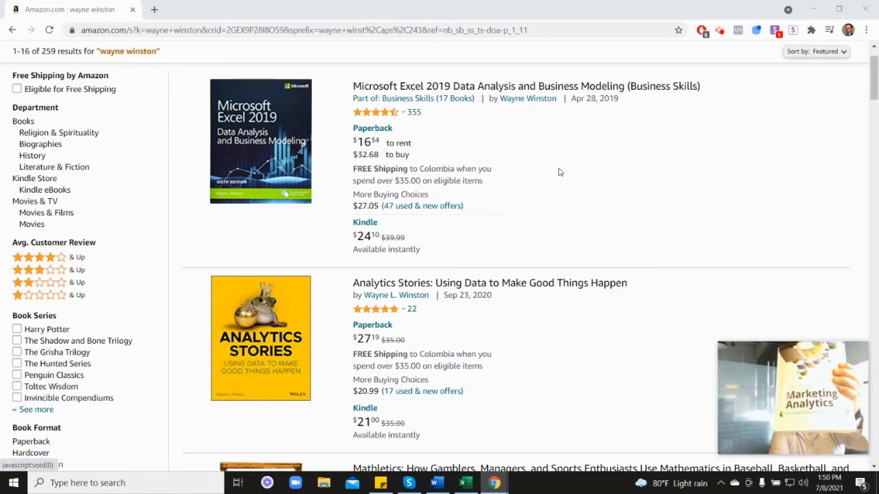
pyautogui.scroll(-6, 799, 274)
pyautogui.scroll(-2, 701, 340)
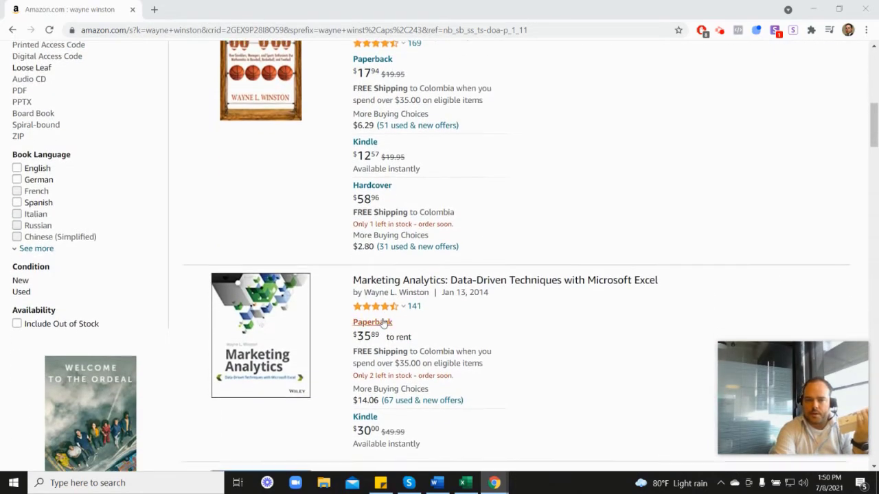
pyautogui.moveTo(388, 256)
pyautogui.scroll(6, 512, 261)
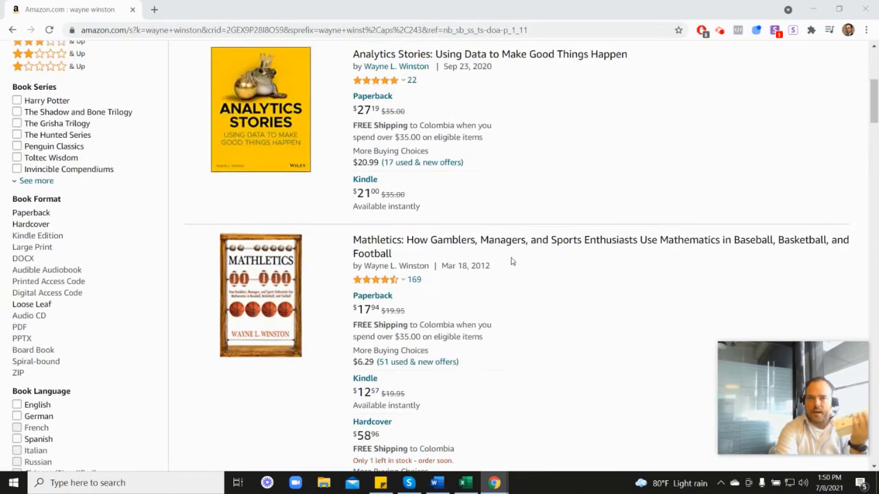